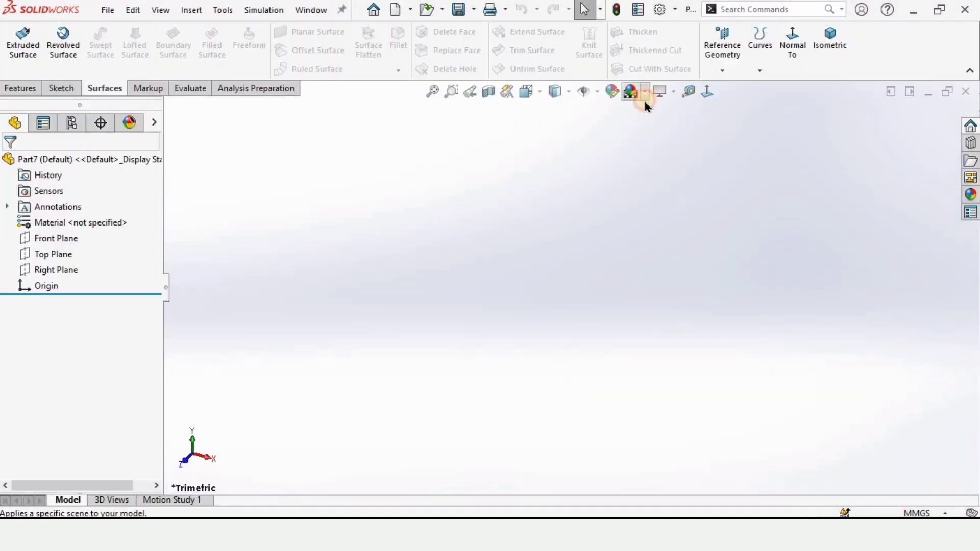
# Step: Apply the Plain White scene to the part's modelling background
pyautogui.click(645, 92)
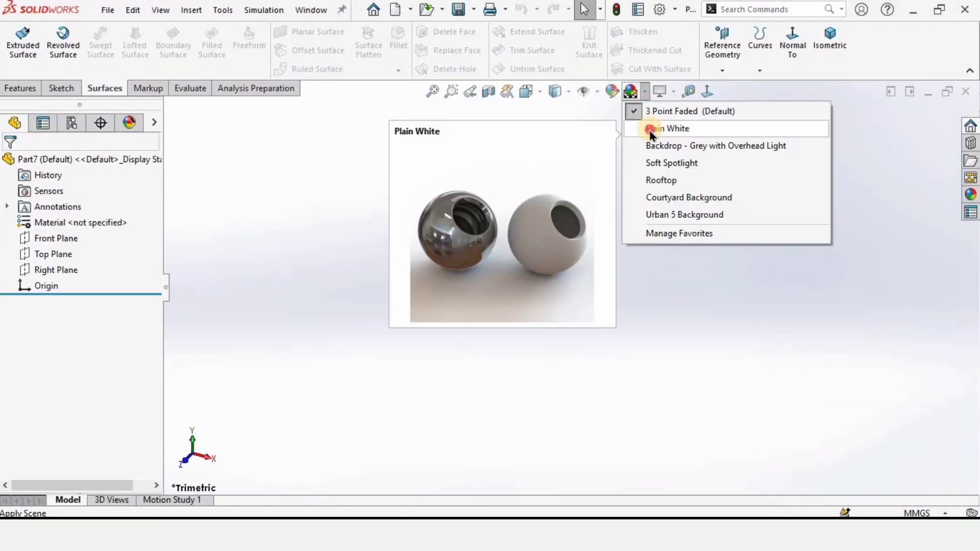
pyautogui.click(651, 129)
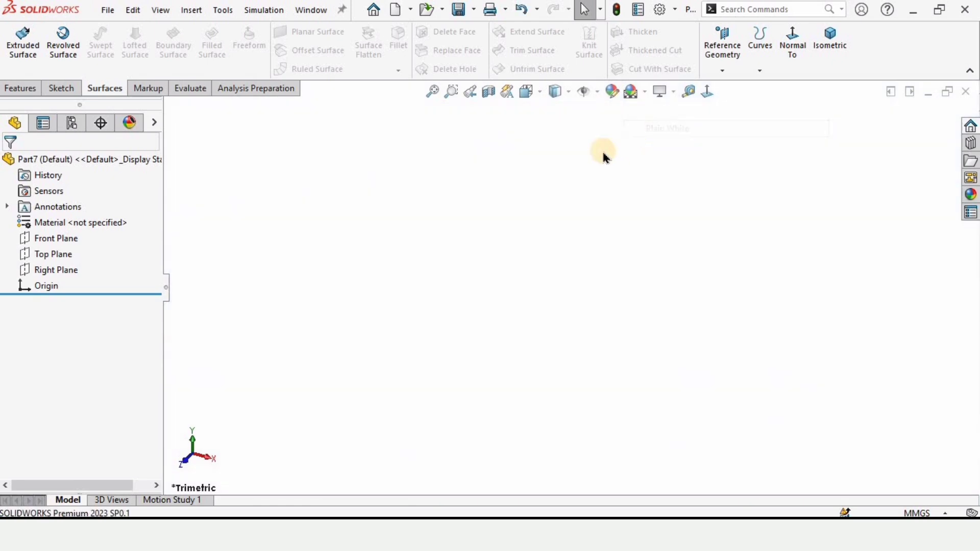
# Step: Sketch a center rectangle on the Top Plane with its centre at the origin
pyautogui.click(59, 254)
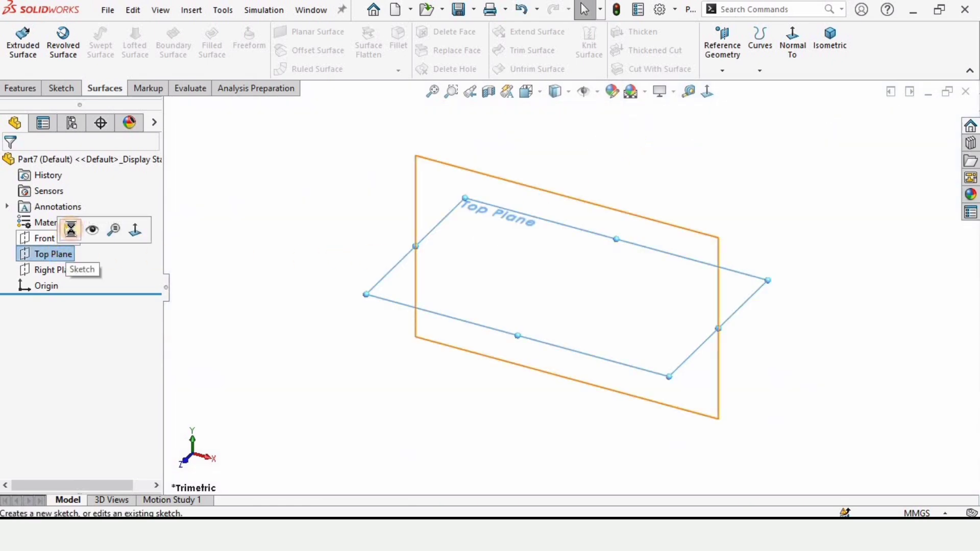
pyautogui.click(70, 231)
pyautogui.click(106, 51)
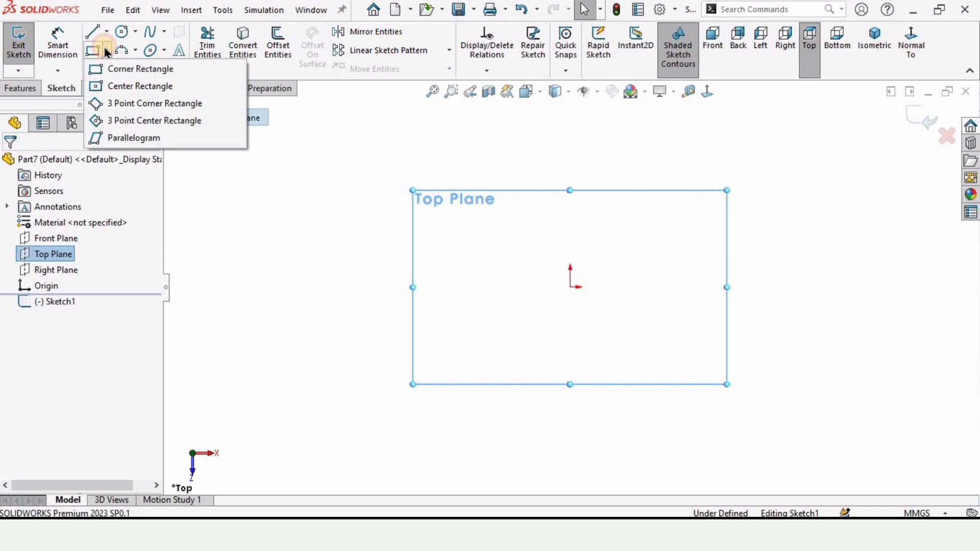
pyautogui.click(144, 91)
pyautogui.click(570, 286)
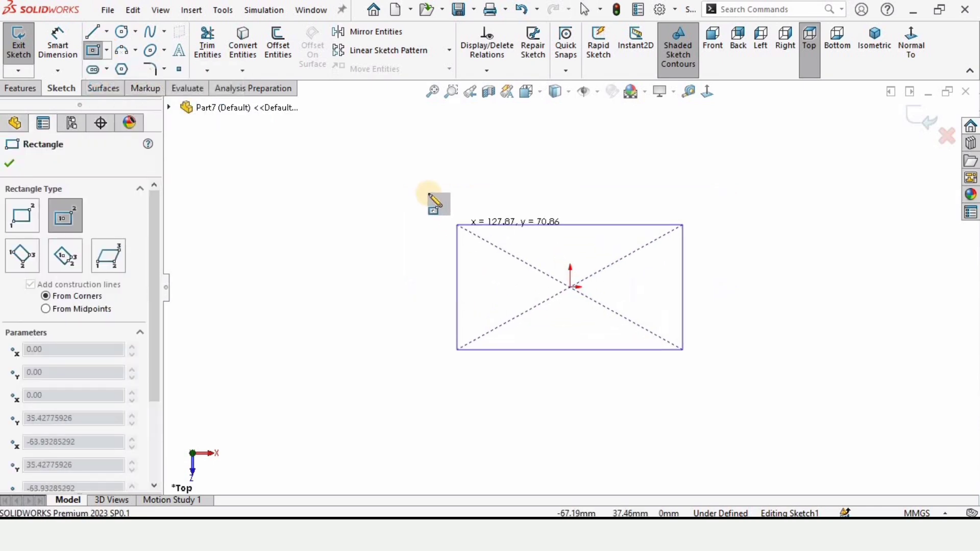
pyautogui.click(426, 192)
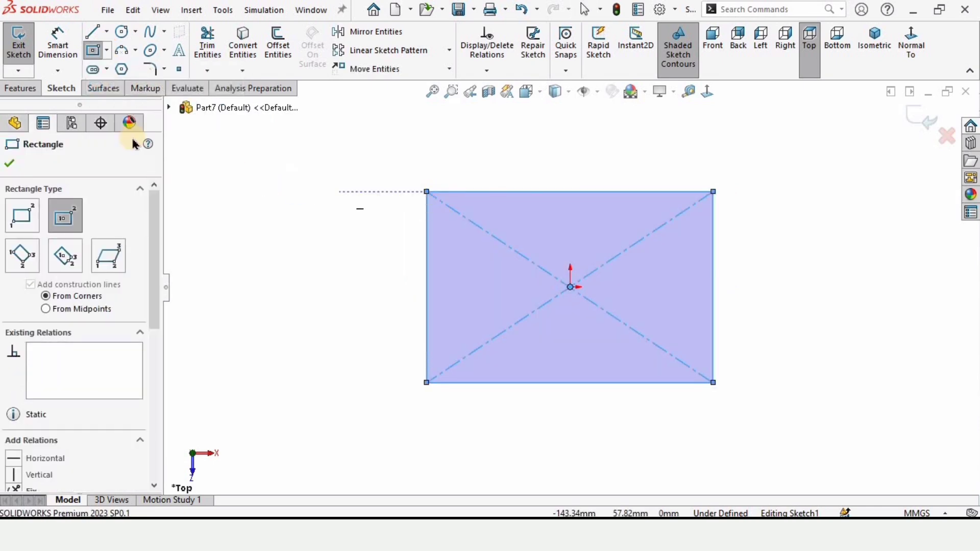
# Step: Extrude the rectangle as a Mid Plane surface 91 mm deep, forming an open box
pyautogui.click(105, 88)
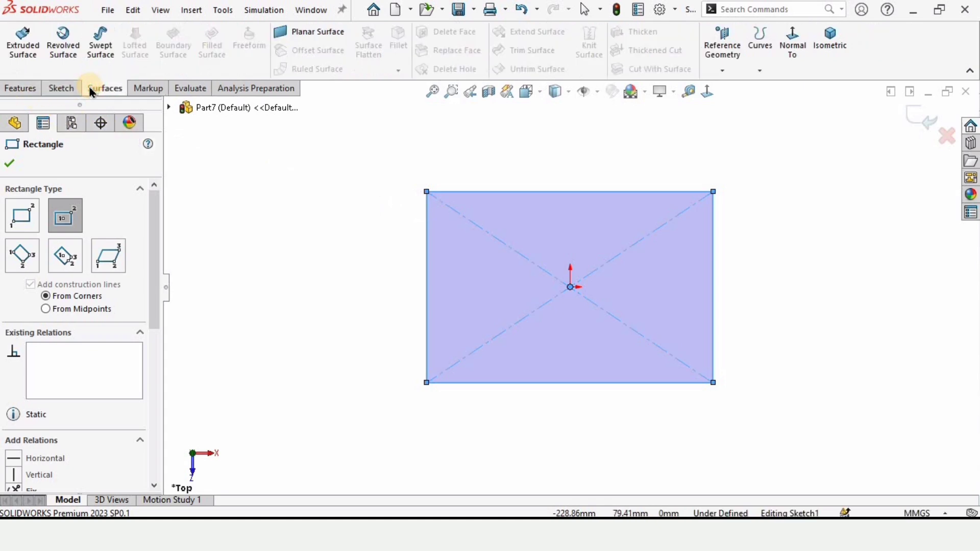
pyautogui.click(23, 43)
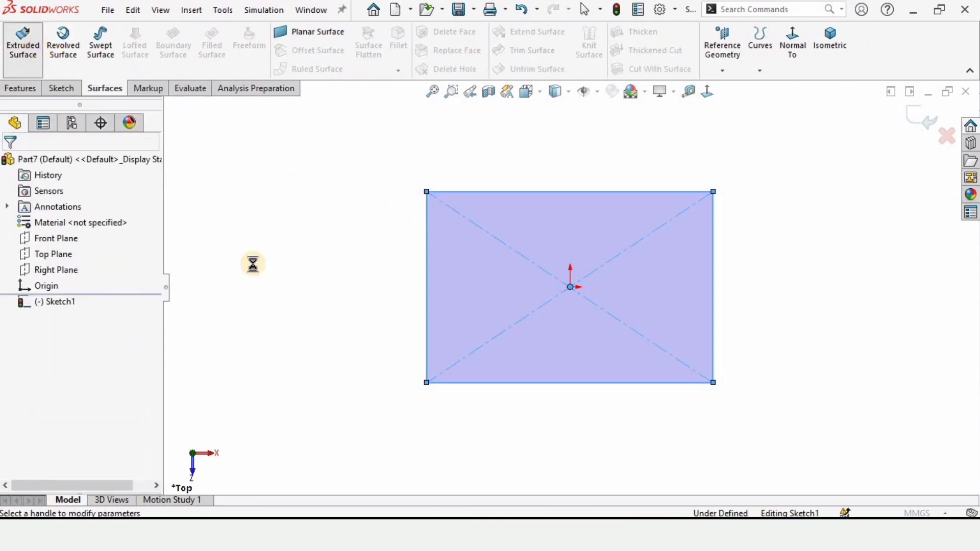
pyautogui.click(97, 249)
pyautogui.click(75, 311)
pyautogui.moveTo(588, 209); pyautogui.dragTo(562, 284, button='middle')
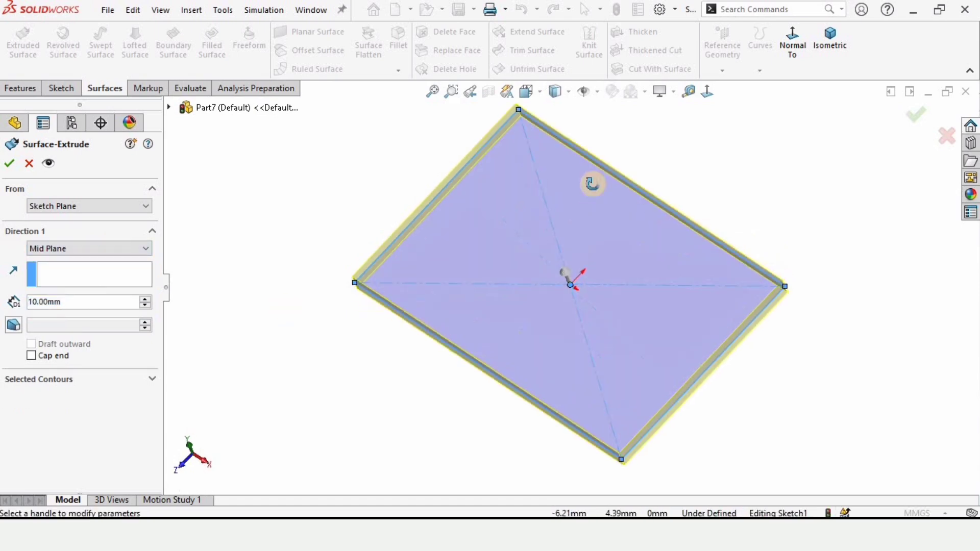
pyautogui.moveTo(561, 284); pyautogui.dragTo(565, 175)
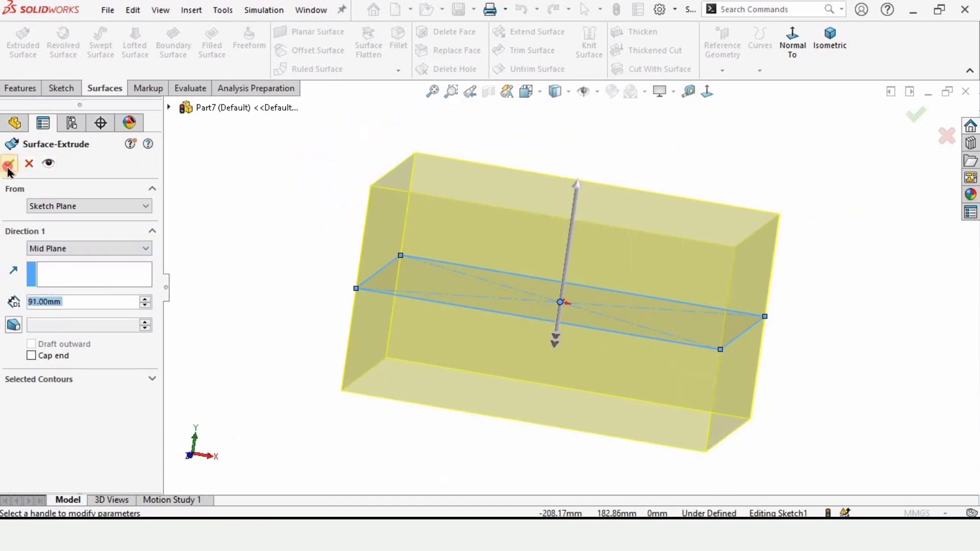
pyautogui.moveTo(590, 256)
pyautogui.mouseDown(button='middle')
pyautogui.moveTo(490, 413)
pyautogui.moveTo(620, 260)
pyautogui.mouseUp(button='middle')
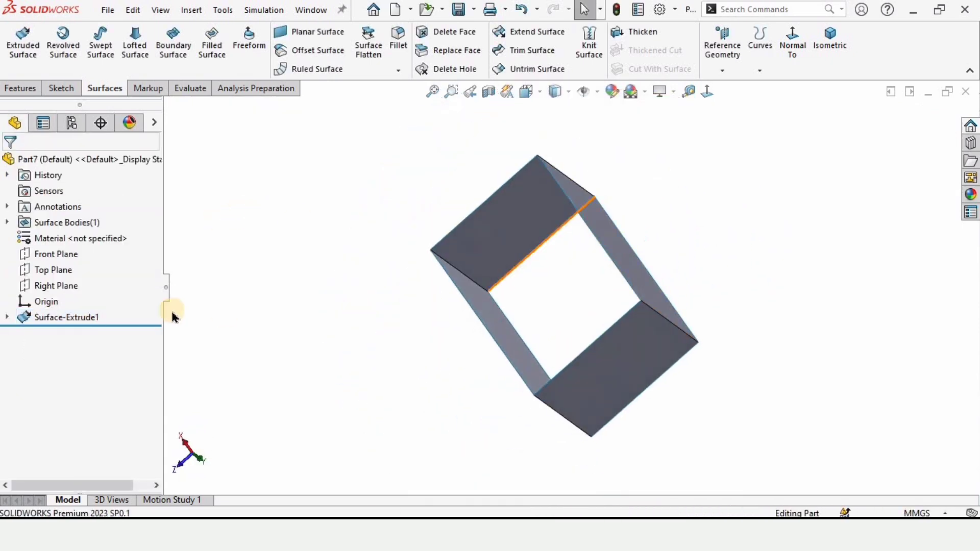
# Step: Sketch a three-point spline on the Front Plane, arching from left of the box over its top to the right
pyautogui.click(57, 257)
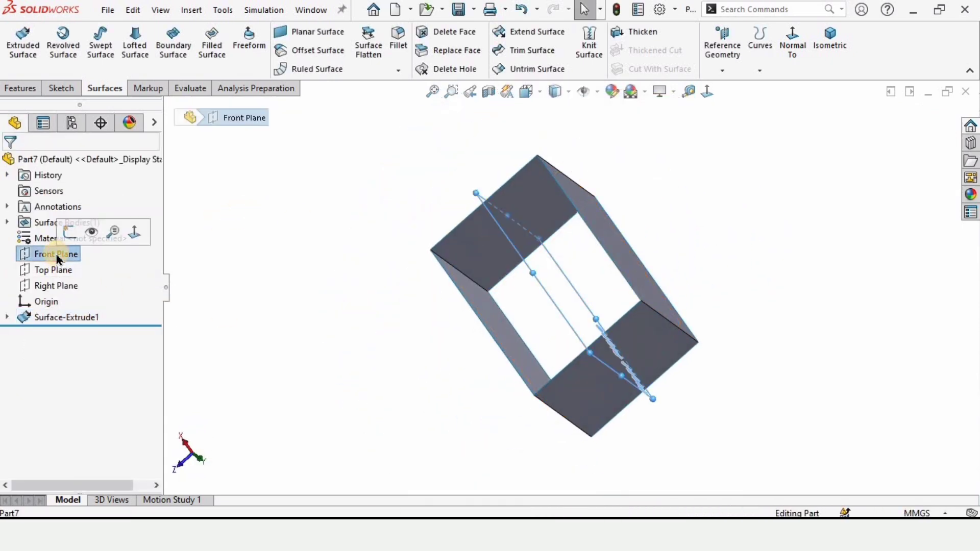
pyautogui.click(68, 232)
pyautogui.click(149, 34)
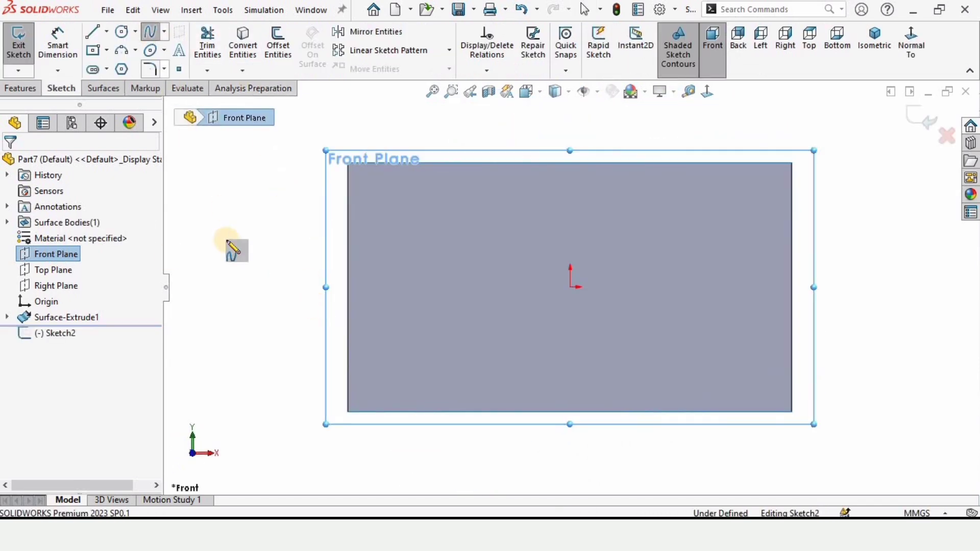
pyautogui.click(246, 286)
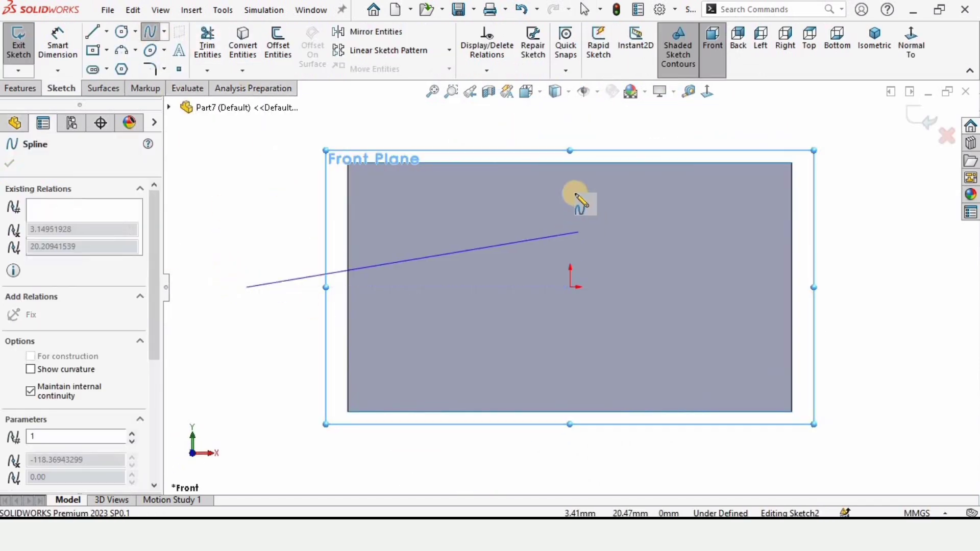
pyautogui.click(571, 185)
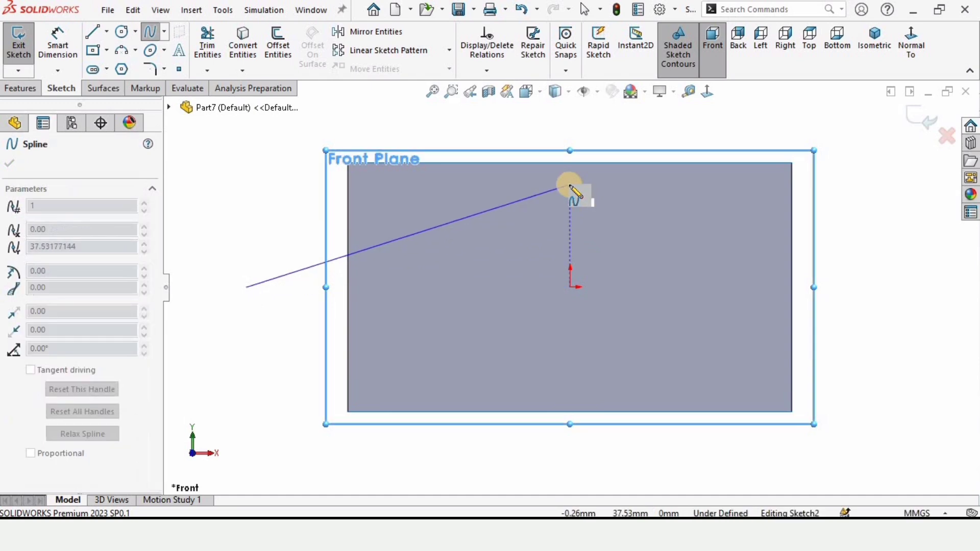
pyautogui.click(915, 314)
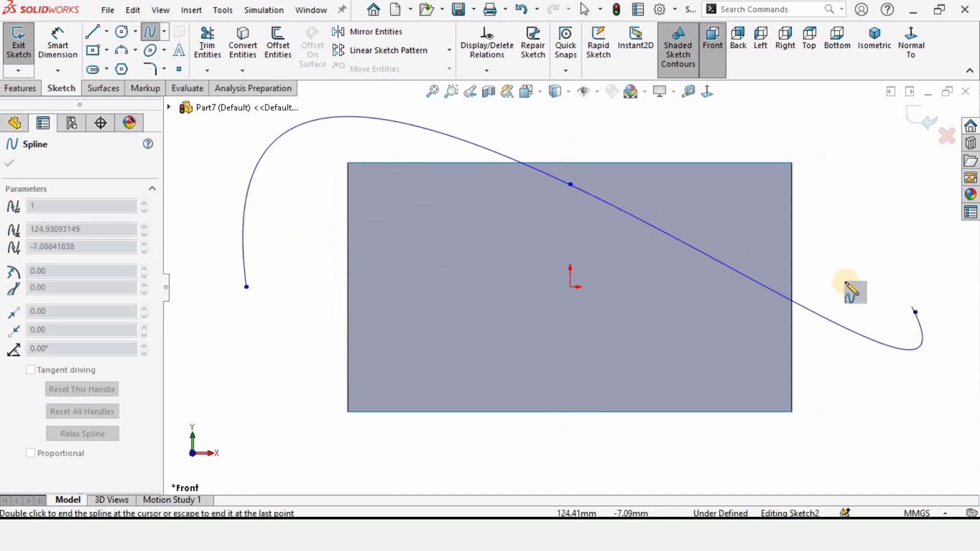
pyautogui.press('Escape')
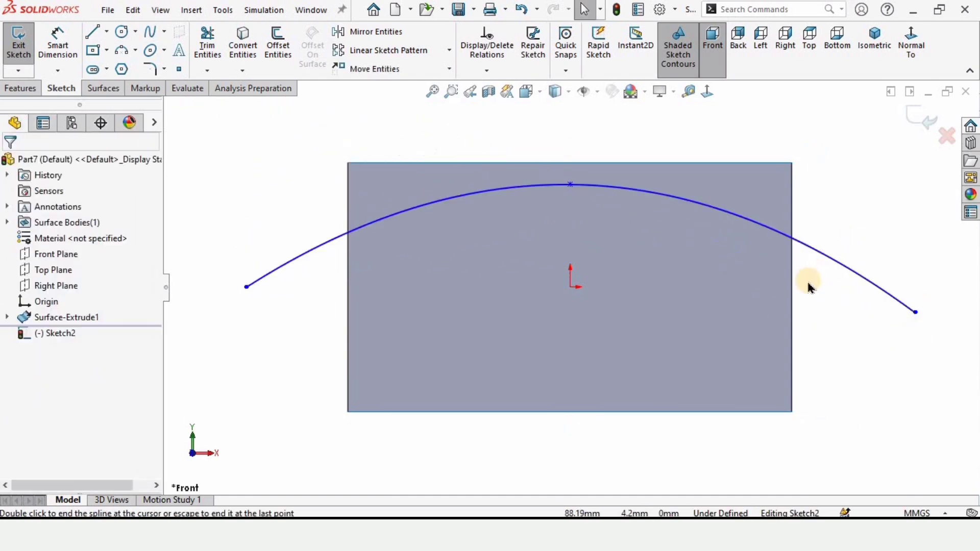
# Step: Extrude the spline as a Mid Plane surface 226 mm long through the box
pyautogui.click(20, 87)
pyautogui.click(105, 87)
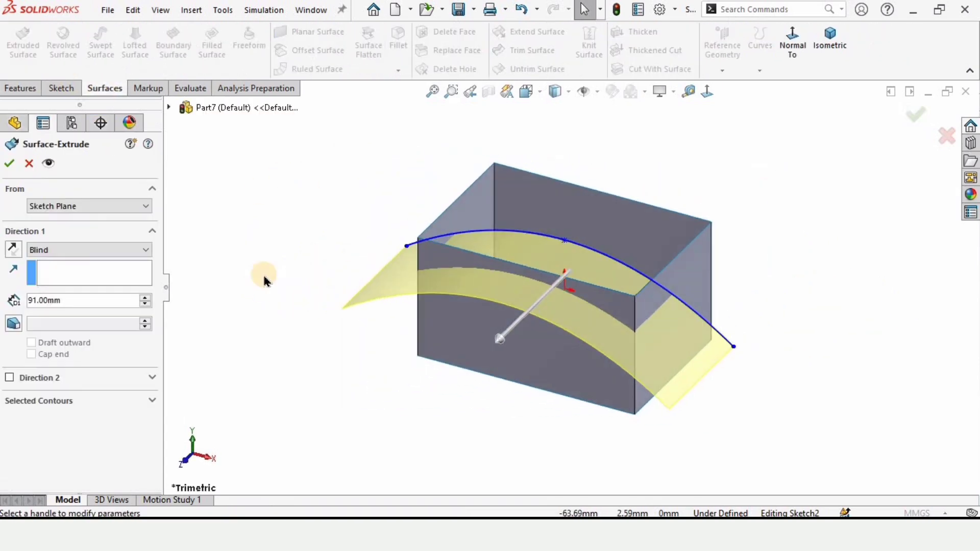
pyautogui.click(100, 250)
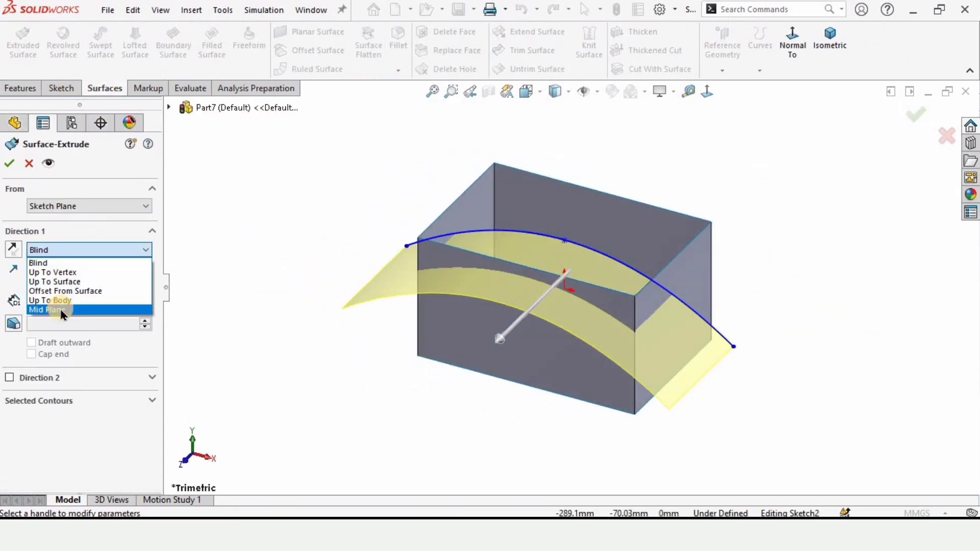
pyautogui.click(65, 309)
pyautogui.moveTo(521, 329)
pyautogui.mouseDown(button='middle')
pyautogui.moveTo(434, 282)
pyautogui.moveTo(460, 326)
pyautogui.moveTo(489, 294)
pyautogui.mouseUp(button='middle')
pyautogui.moveTo(478, 288); pyautogui.dragTo(382, 294)
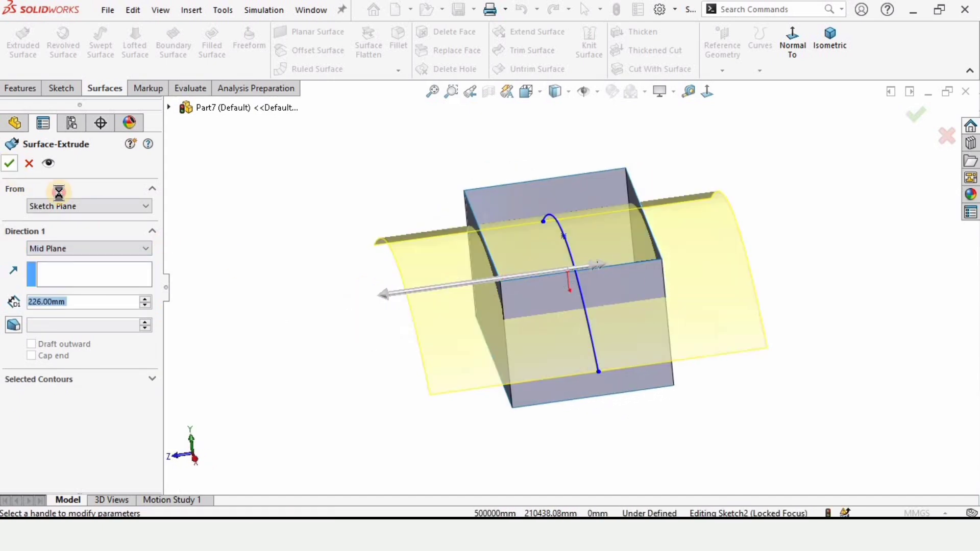
pyautogui.press('Return')
pyautogui.moveTo(317, 235)
pyautogui.mouseDown(button='middle')
pyautogui.moveTo(445, 222)
pyautogui.moveTo(530, 231)
pyautogui.moveTo(542, 256)
pyautogui.moveTo(505, 510)
pyautogui.mouseUp(button='middle')
pyautogui.moveTo(532, 274)
pyautogui.mouseDown(button='middle')
pyautogui.moveTo(523, 388)
pyautogui.moveTo(505, 276)
pyautogui.moveTo(510, 209)
pyautogui.mouseUp(button='middle')
# Step: Trim the curved surface using the box surface as the tool, removing the piece inside the box
pyautogui.click(535, 54)
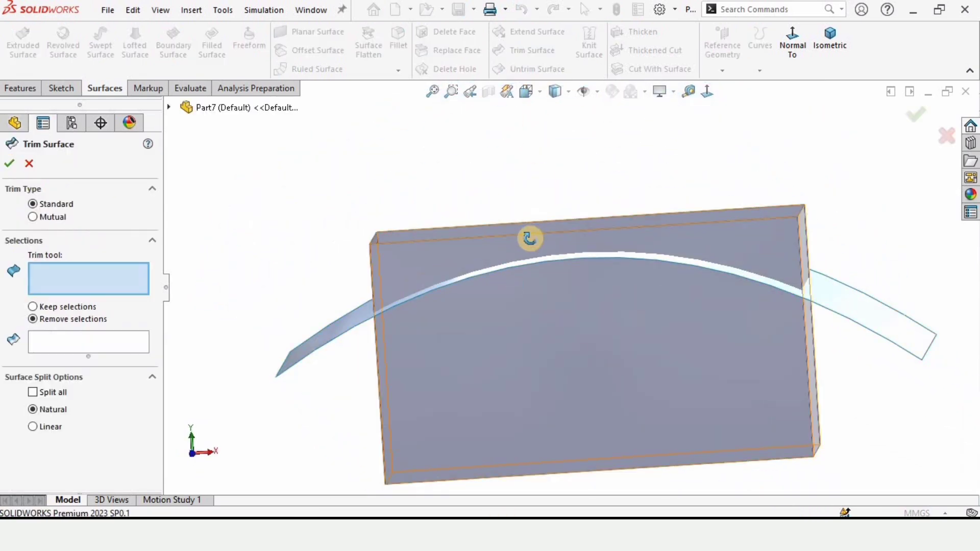
pyautogui.moveTo(532, 242); pyautogui.dragTo(537, 245, button='middle')
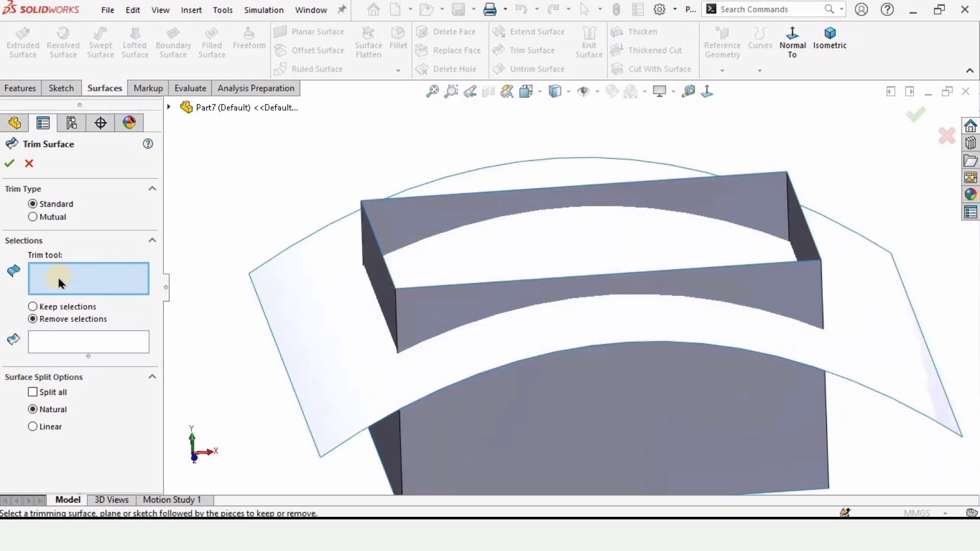
pyautogui.click(598, 454)
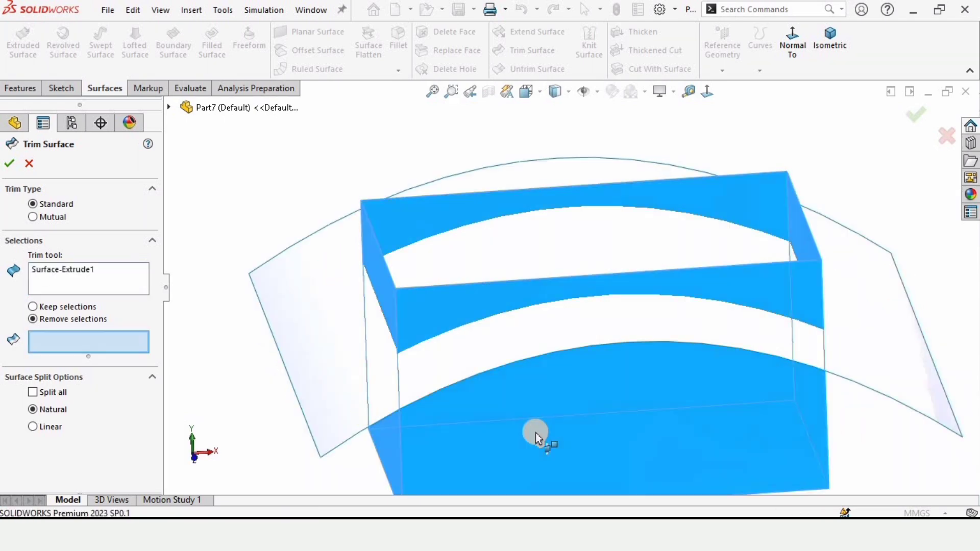
pyautogui.moveTo(230, 345)
pyautogui.mouseDown(button='middle')
pyautogui.moveTo(317, 345)
pyautogui.moveTo(324, 322)
pyautogui.moveTo(258, 284)
pyautogui.mouseUp(button='middle')
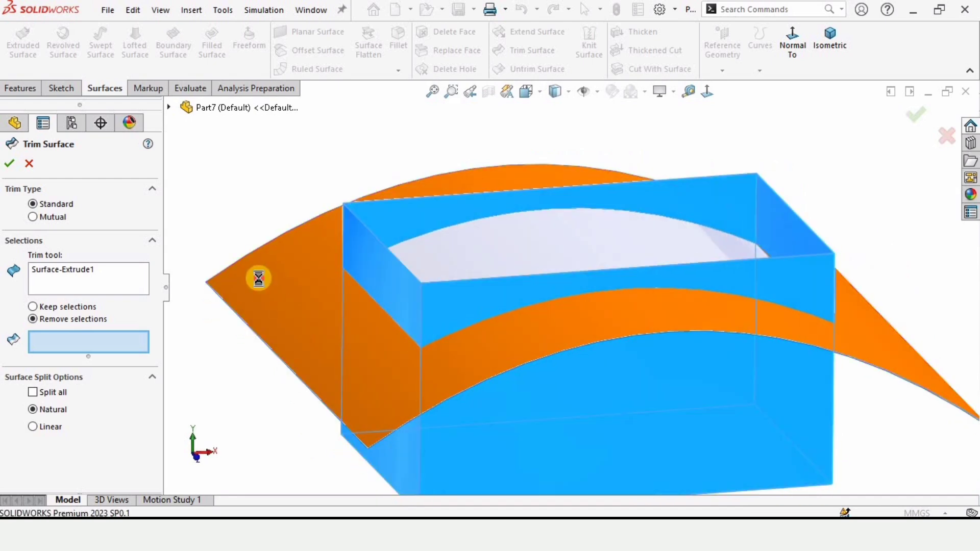
pyautogui.click(259, 279)
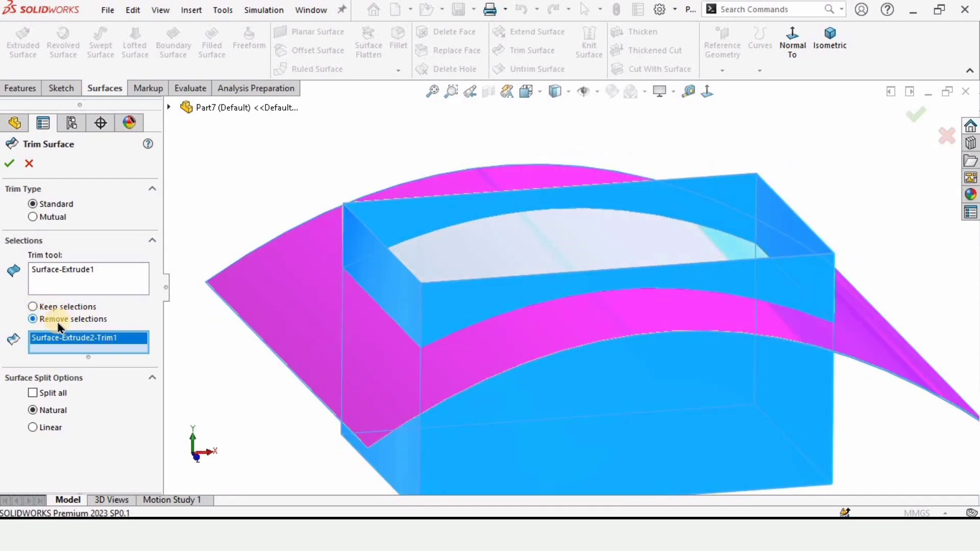
pyautogui.press('f')
pyautogui.click(10, 164)
# Step: Orbit around the model to inspect the rectangular opening in the curved surface
pyautogui.moveTo(489, 291)
pyautogui.mouseDown(button='middle')
pyautogui.moveTo(464, 345)
pyautogui.moveTo(559, 211)
pyautogui.mouseUp(button='middle')
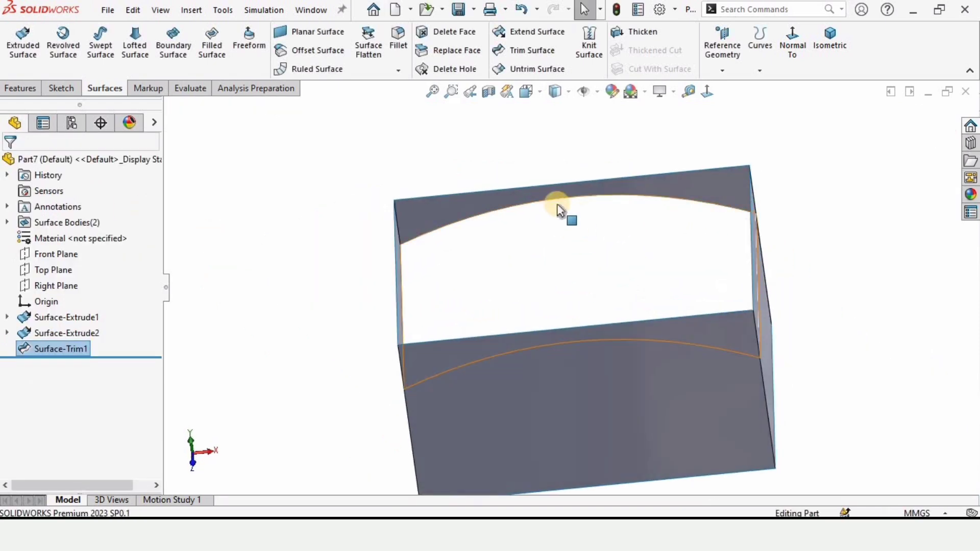
pyautogui.moveTo(536, 278); pyautogui.dragTo(553, 315, button='middle')
pyautogui.click(528, 273)
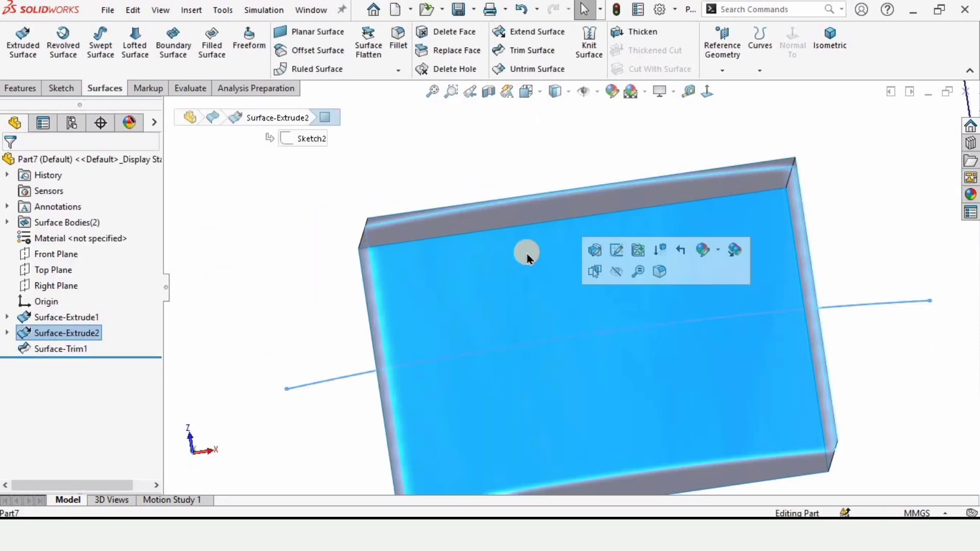
pyautogui.moveTo(528, 271)
pyautogui.mouseDown(button='middle')
pyautogui.moveTo(565, 484)
pyautogui.moveTo(207, 219)
pyautogui.moveTo(498, 291)
pyautogui.moveTo(546, 351)
pyautogui.moveTo(597, 339)
pyautogui.mouseUp(button='middle')
pyautogui.moveTo(510, 220)
pyautogui.mouseDown(button='middle')
pyautogui.moveTo(527, 284)
pyautogui.moveTo(519, 158)
pyautogui.moveTo(436, 187)
pyautogui.moveTo(541, 230)
pyautogui.mouseUp(button='middle')
pyautogui.scroll(-2, 543, 236)
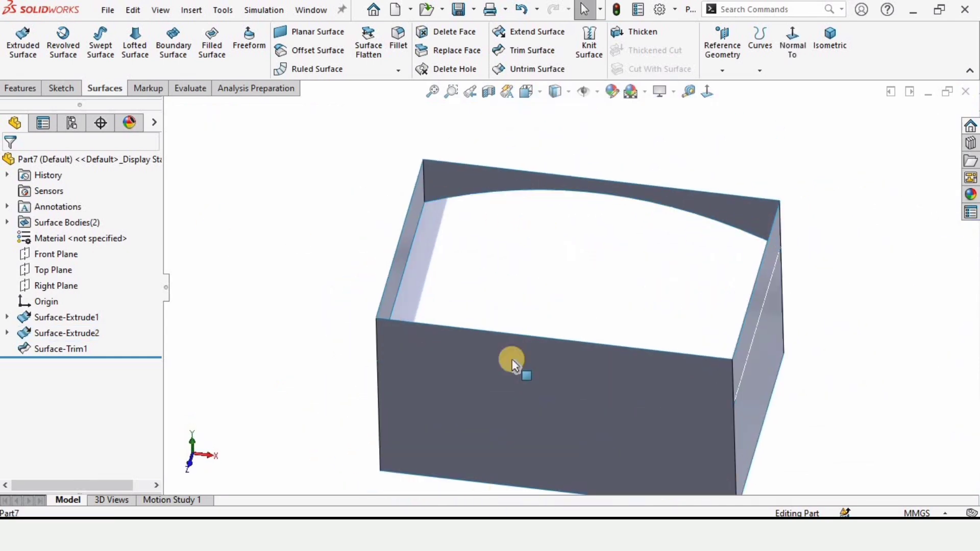
pyautogui.moveTo(502, 357)
pyautogui.mouseDown(button='middle')
pyautogui.moveTo(564, 268)
pyautogui.moveTo(560, 237)
pyautogui.moveTo(565, 246)
pyautogui.mouseUp(button='middle')
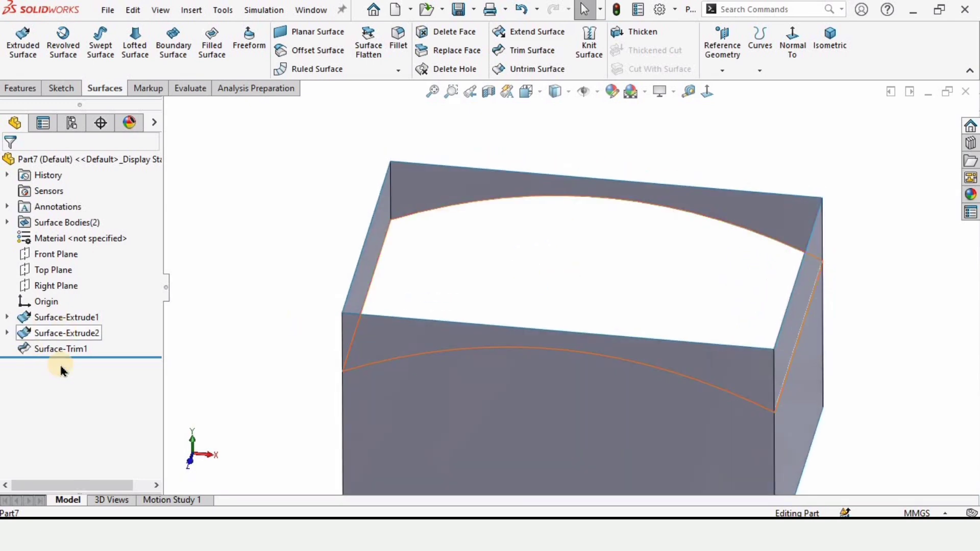
# Step: Review Surface-Trim1's tool and removed piece via Edit Feature, closing without changes
pyautogui.click(69, 351)
pyautogui.click(78, 312)
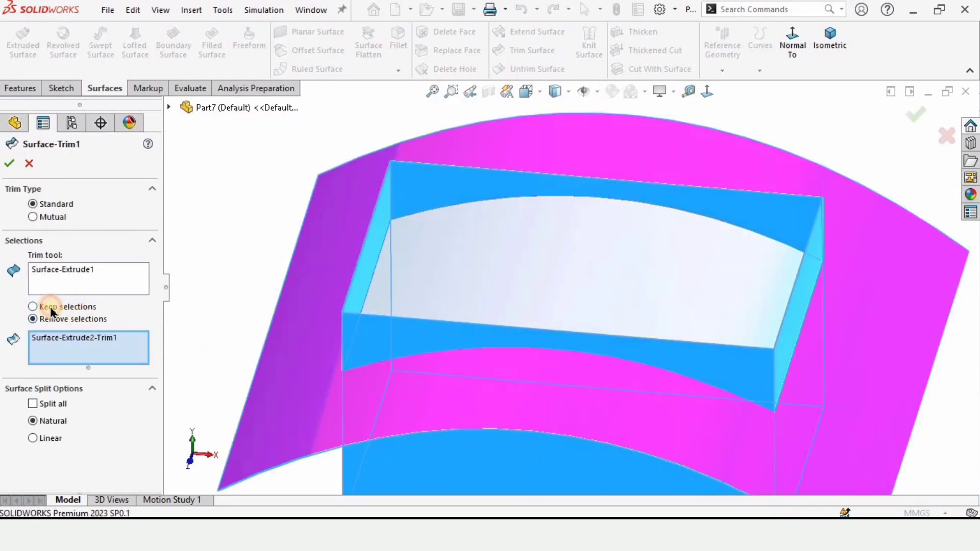
pyautogui.press('Return')
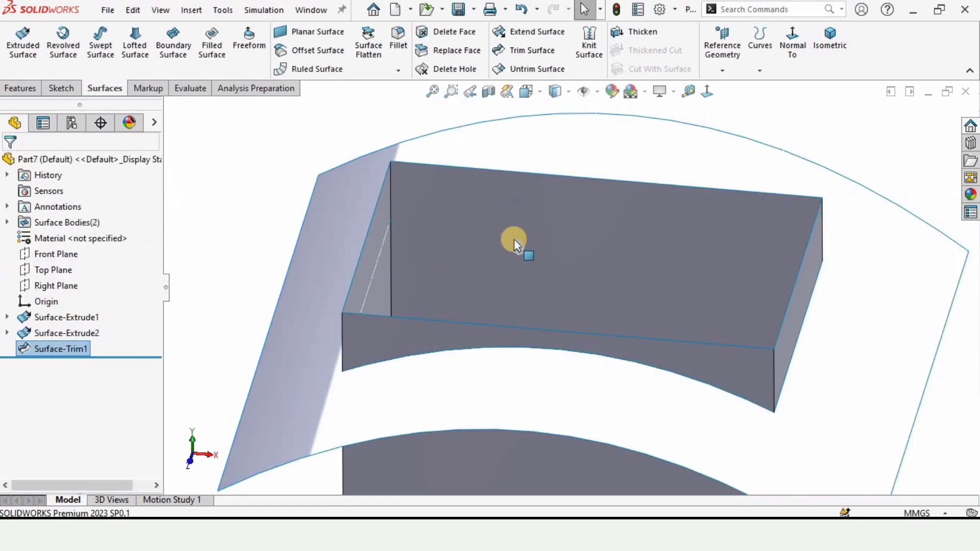
pyautogui.scroll(-3, 483, 376)
pyautogui.scroll(3, 627, 376)
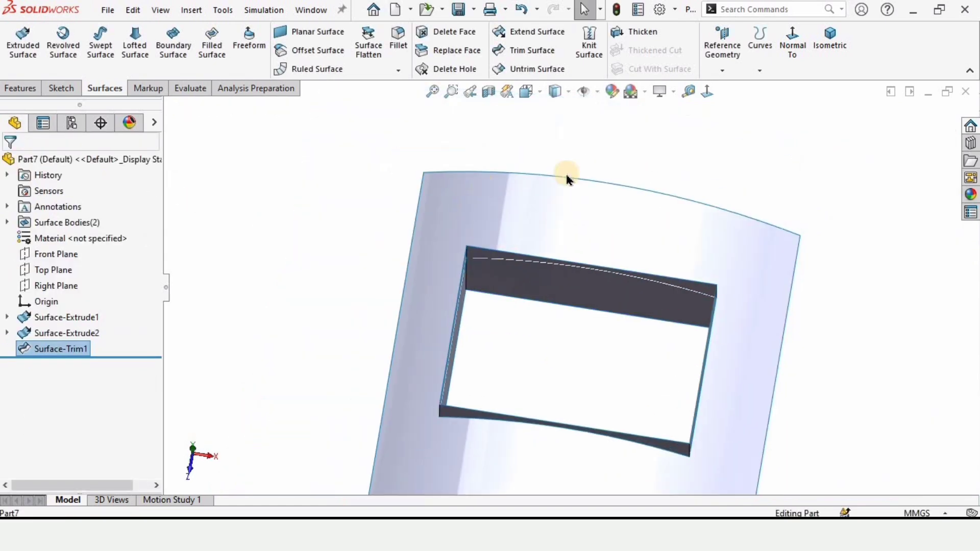
pyautogui.rightClick(59, 349)
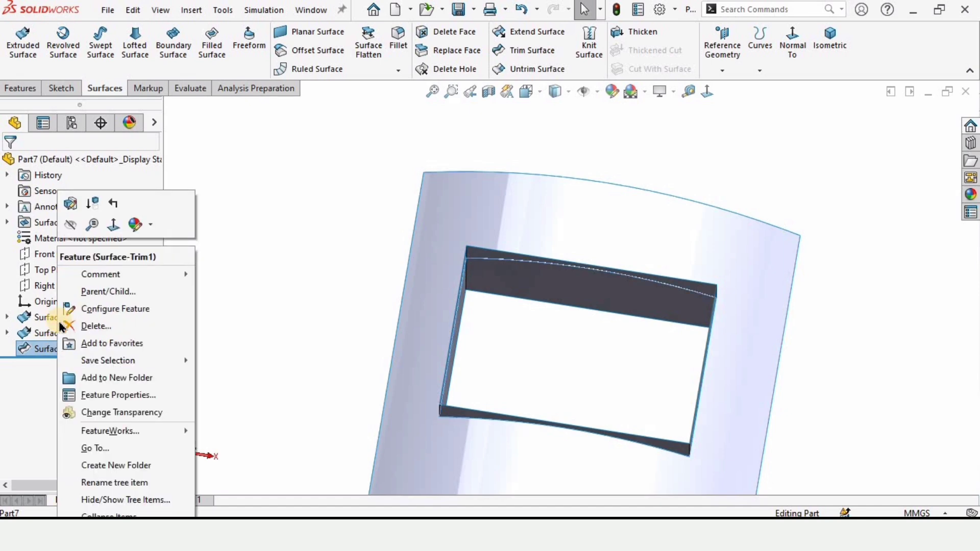
pyautogui.click(69, 206)
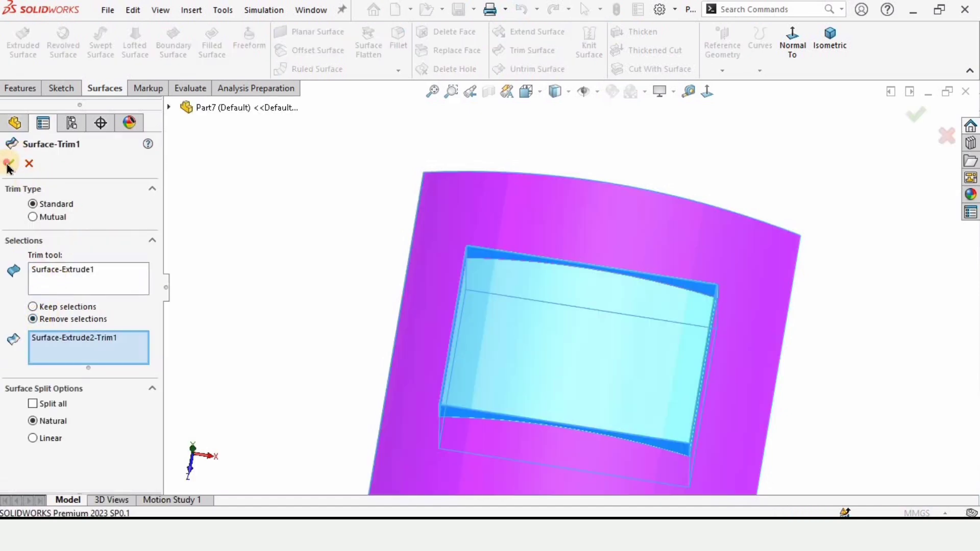
pyautogui.press('Return')
pyautogui.moveTo(507, 379); pyautogui.dragTo(547, 263, button='middle')
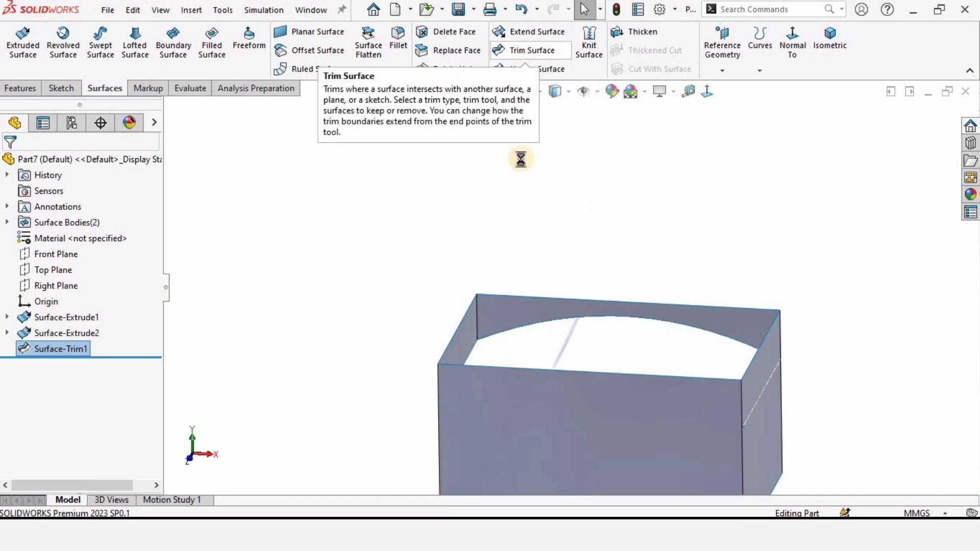
# Step: Trim the box walls with Surface-Trim1, removing the upper wall bands to leave an arched top
pyautogui.click(523, 154)
pyautogui.click(522, 55)
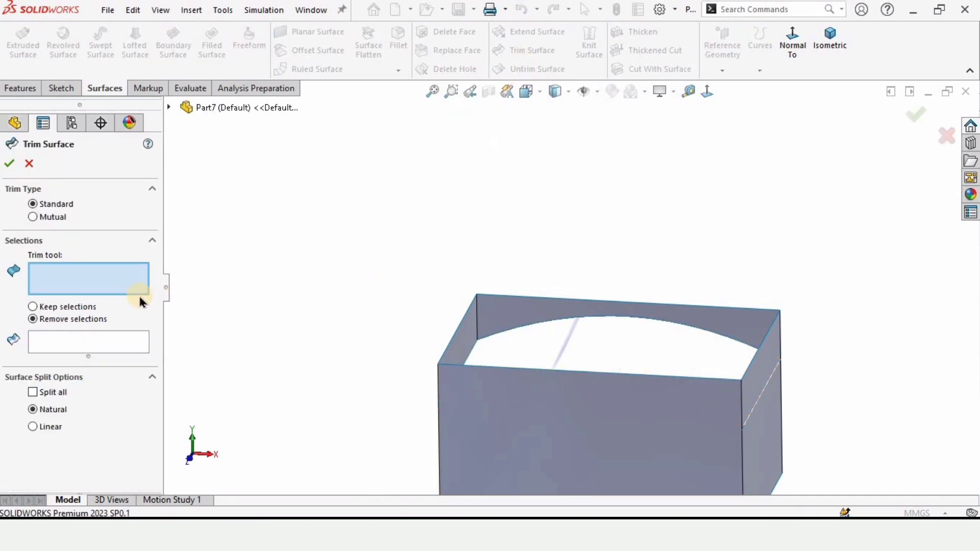
pyautogui.moveTo(543, 358); pyautogui.dragTo(608, 363, button='middle')
pyautogui.click(559, 366)
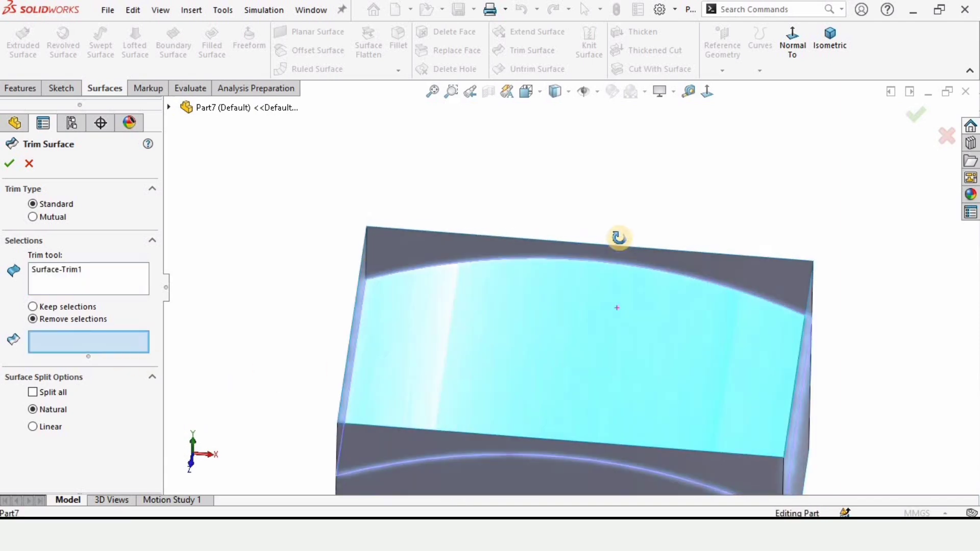
pyautogui.moveTo(620, 237); pyautogui.dragTo(412, 260, button='middle')
pyautogui.hotkey('ctrl', '1')
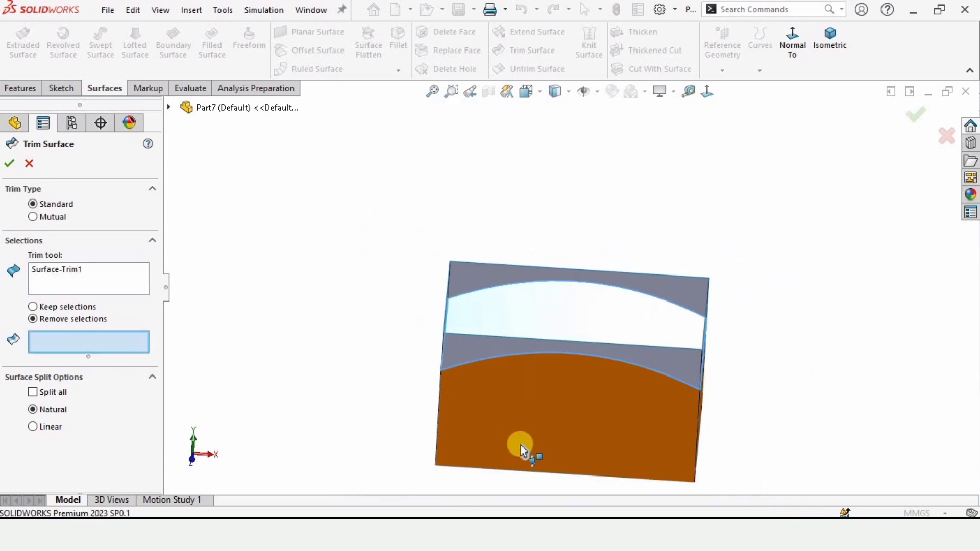
pyautogui.click(521, 445)
pyautogui.scroll(-2, 487, 274)
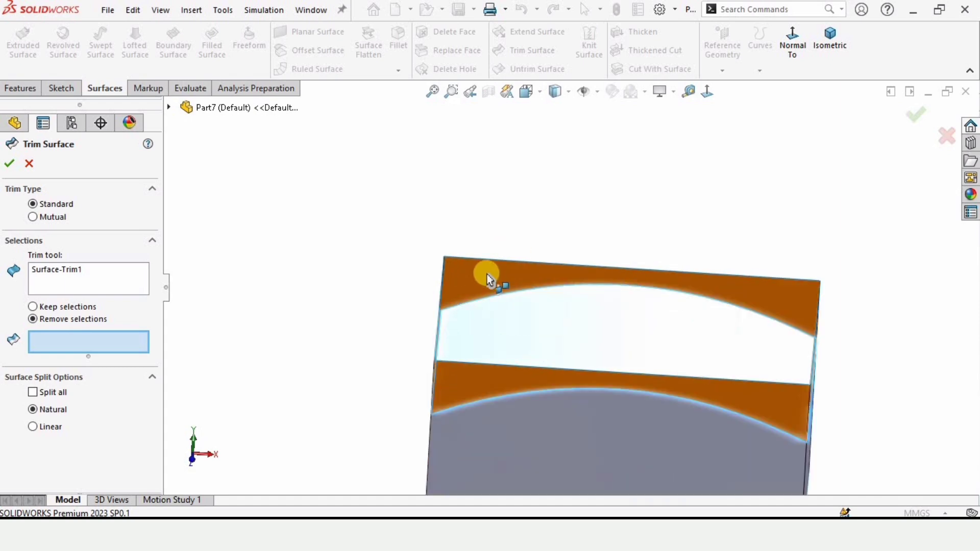
pyautogui.click(480, 273)
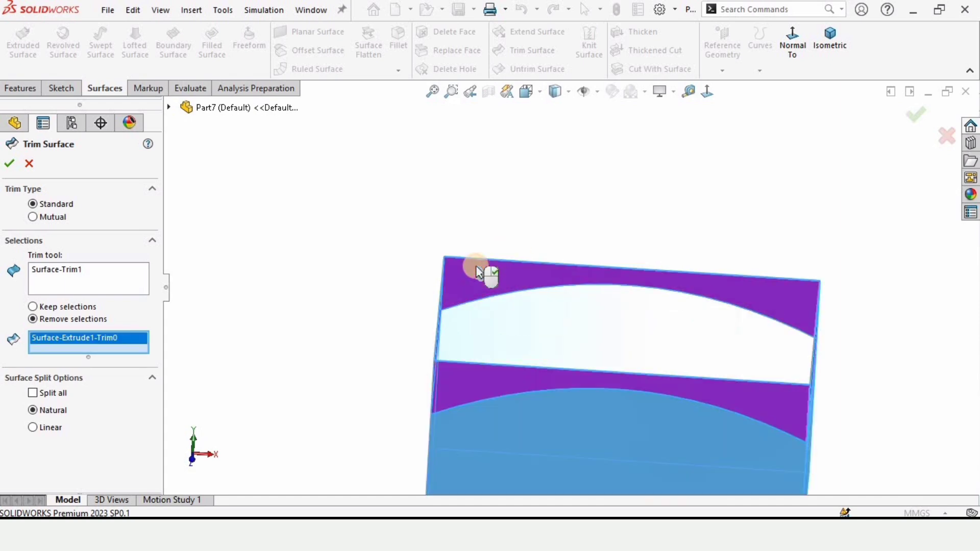
pyautogui.scroll(2, 640, 332)
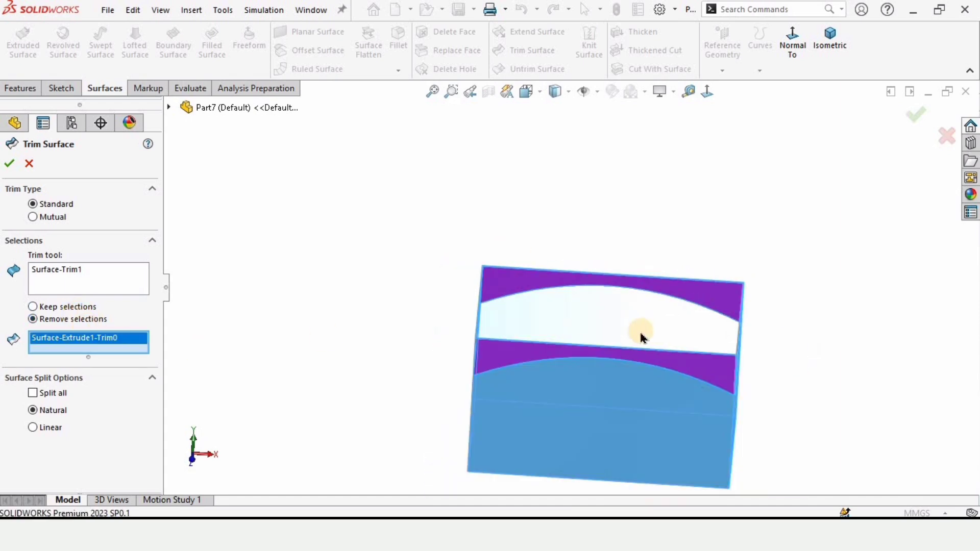
pyautogui.scroll(-2, 615, 410)
pyautogui.scroll(1, 615, 412)
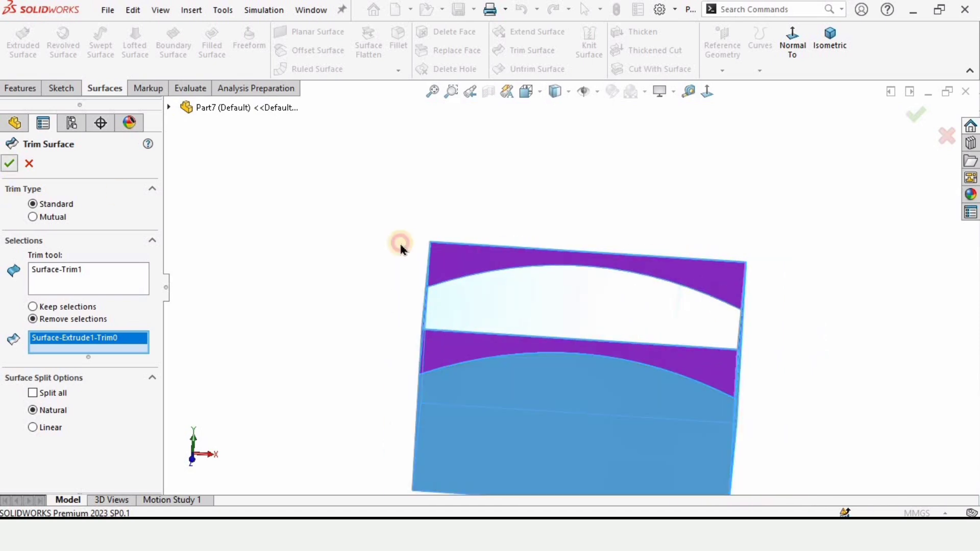
pyautogui.rightClick(652, 284)
pyautogui.moveTo(628, 313)
pyautogui.mouseDown(button='middle')
pyautogui.moveTo(550, 265)
pyautogui.moveTo(459, 176)
pyautogui.moveTo(378, 176)
pyautogui.moveTo(333, 110)
pyautogui.moveTo(308, 189)
pyautogui.moveTo(398, 169)
pyautogui.moveTo(490, 195)
pyautogui.moveTo(656, 302)
pyautogui.moveTo(715, 300)
pyautogui.moveTo(729, 345)
pyautogui.moveTo(671, 333)
pyautogui.moveTo(716, 307)
pyautogui.mouseUp(button='middle')
pyautogui.click(970, 198)
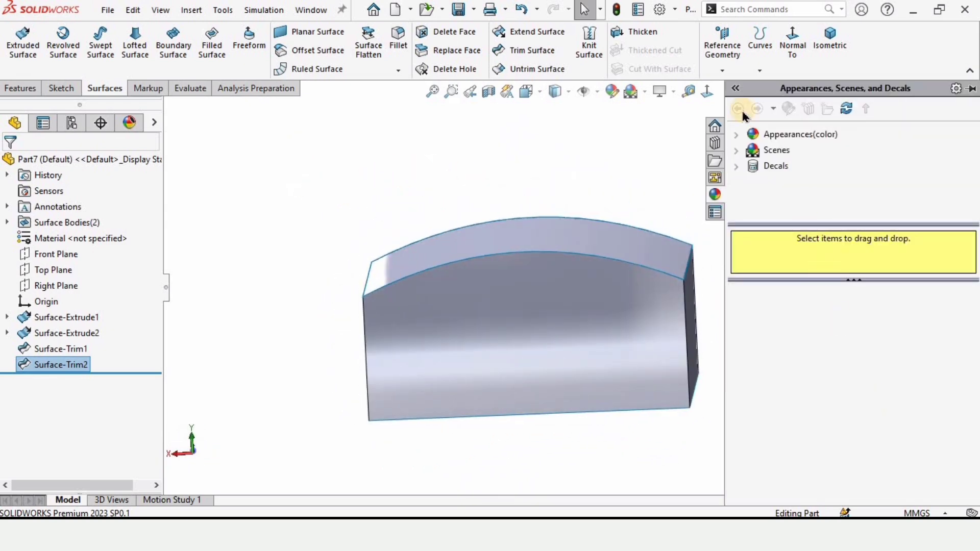
pyautogui.click(737, 135)
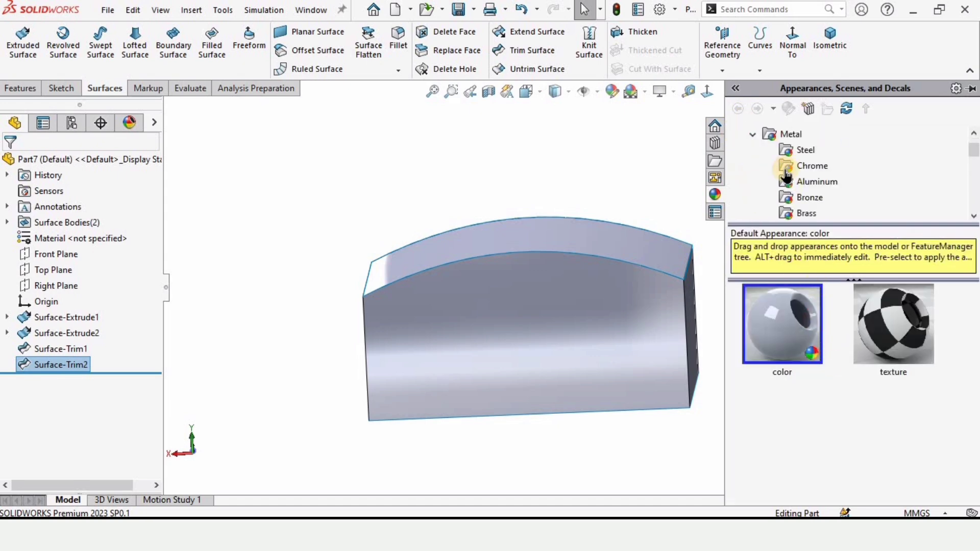
pyautogui.click(786, 176)
pyautogui.click(893, 324)
pyautogui.moveTo(498, 263)
pyautogui.mouseDown(button='middle')
pyautogui.moveTo(487, 246)
pyautogui.moveTo(437, 269)
pyautogui.moveTo(547, 287)
pyautogui.moveTo(453, 311)
pyautogui.mouseUp(button='middle')
# Step: Edit Surface-Trim2 so Surface-Extrude1-Trim1 is removed, keeping the wall pieces above the curve
pyautogui.click(70, 365)
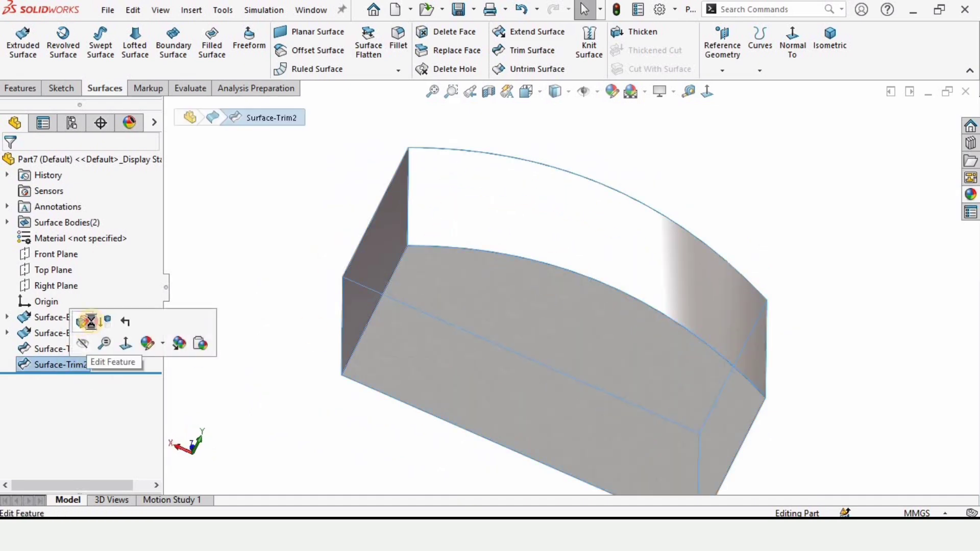
pyautogui.click(181, 327)
pyautogui.moveTo(513, 292)
pyautogui.mouseDown(button='middle')
pyautogui.moveTo(519, 194)
pyautogui.moveTo(564, 376)
pyautogui.mouseUp(button='middle')
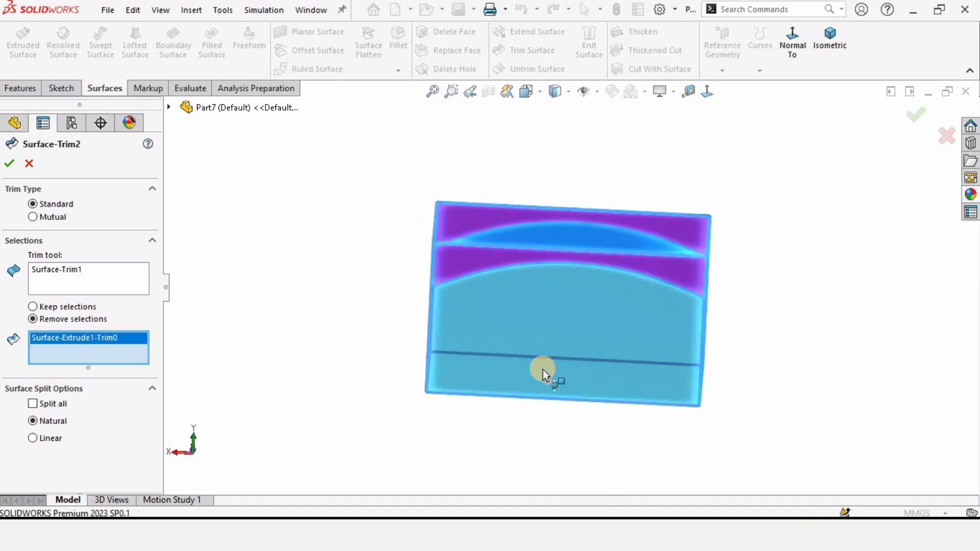
pyautogui.click(609, 353)
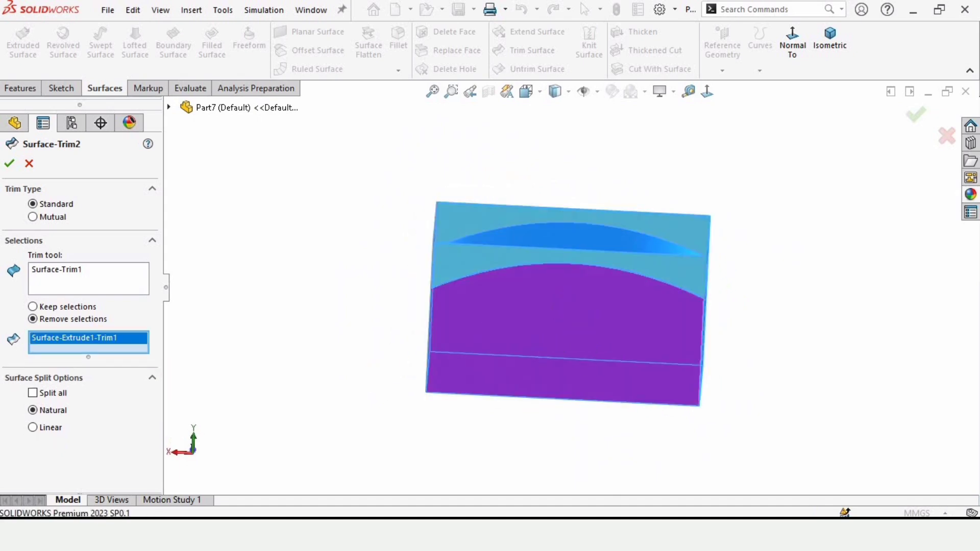
pyautogui.click(8, 162)
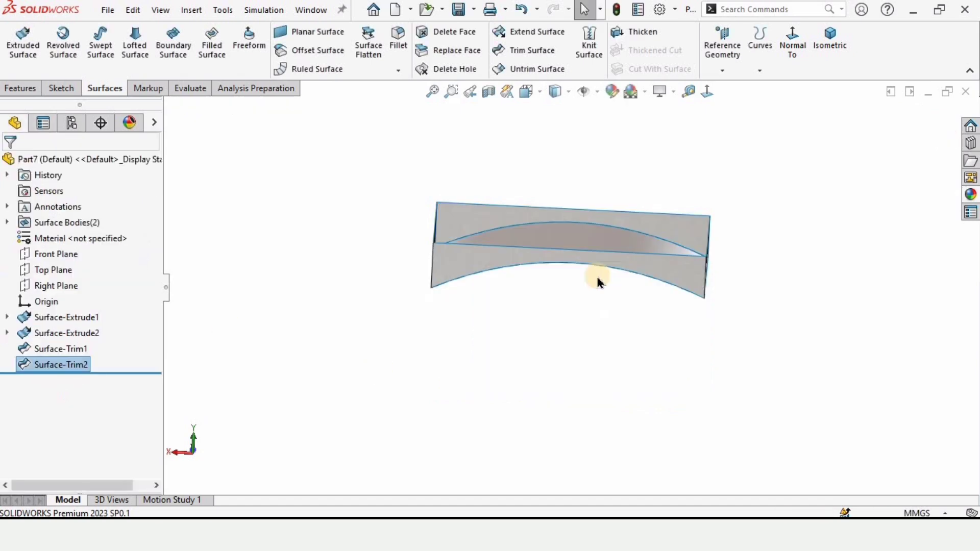
pyautogui.moveTo(569, 252)
pyautogui.mouseDown(button='middle')
pyautogui.moveTo(377, 244)
pyautogui.moveTo(429, 230)
pyautogui.mouseUp(button='middle')
# Step: Untrim the first curved top edge, extending it back out as Surface-Untrim11
pyautogui.click(536, 68)
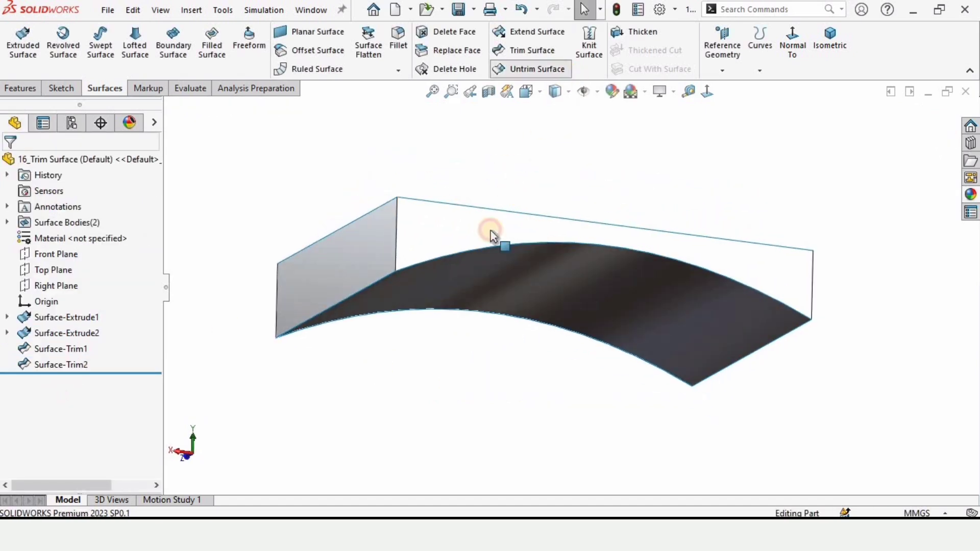
pyautogui.click(523, 247)
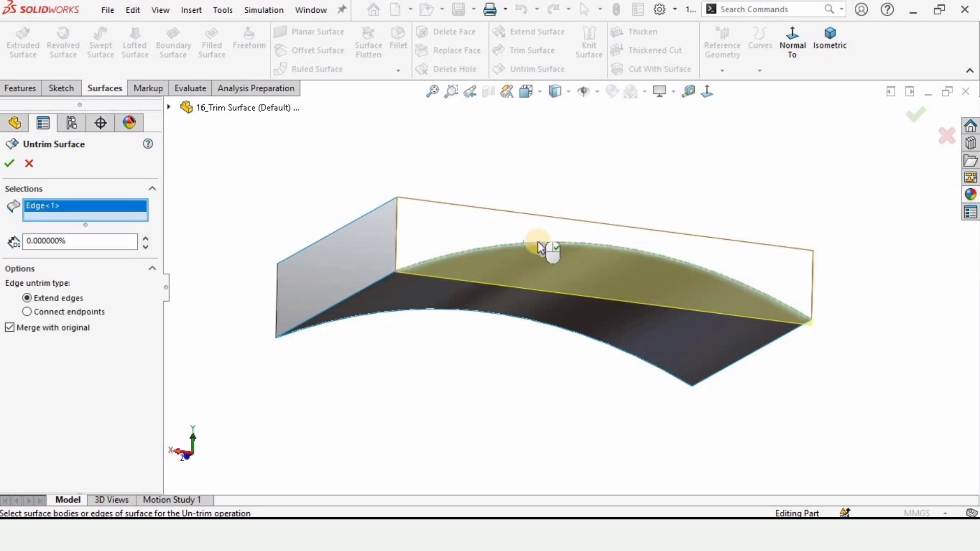
pyautogui.moveTo(542, 247)
pyautogui.mouseDown(button='middle')
pyautogui.moveTo(596, 332)
pyautogui.moveTo(641, 322)
pyautogui.moveTo(482, 320)
pyautogui.mouseUp(button='middle')
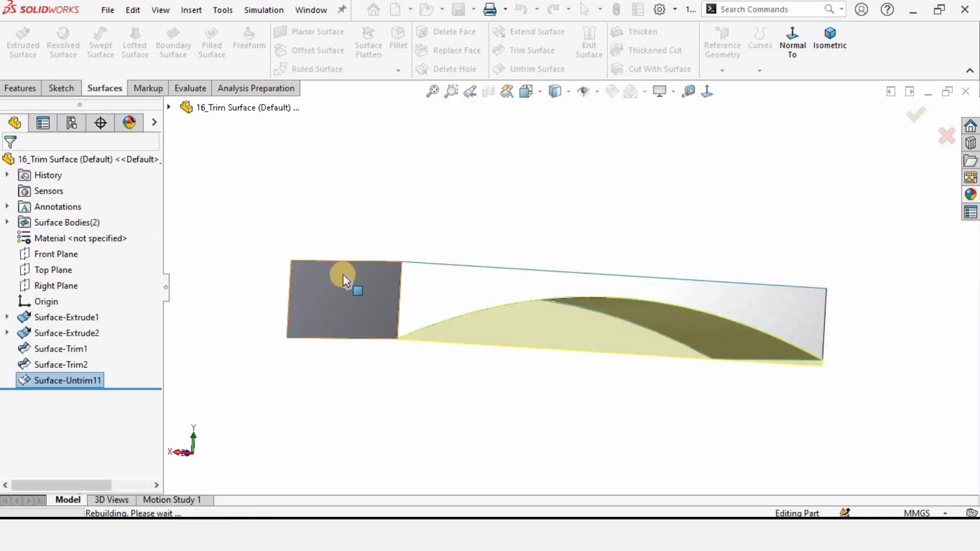
pyautogui.moveTo(340, 273)
pyautogui.mouseDown(button='middle')
pyautogui.moveTo(499, 269)
pyautogui.moveTo(524, 298)
pyautogui.mouseUp(button='middle')
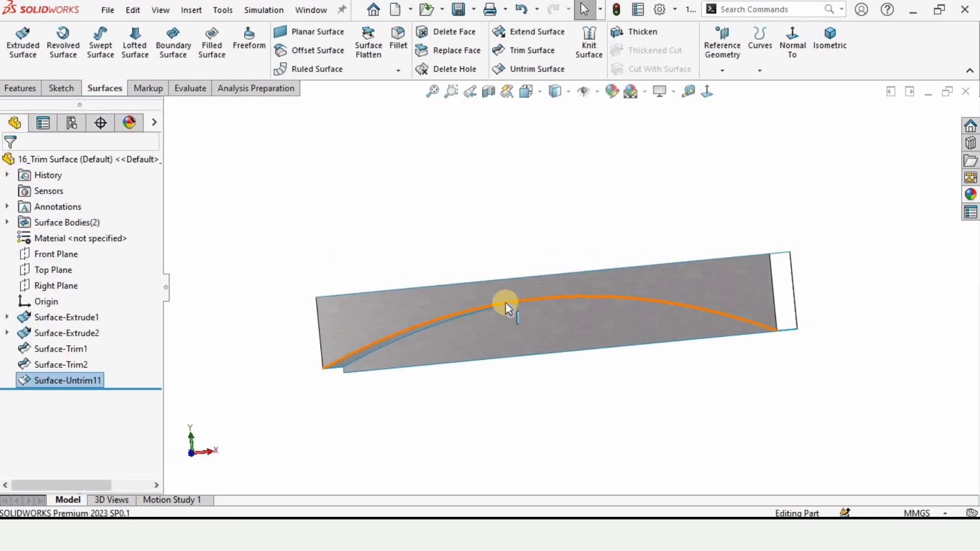
# Step: Untrim the other curved edge as Surface-Untrim12
pyautogui.click(531, 69)
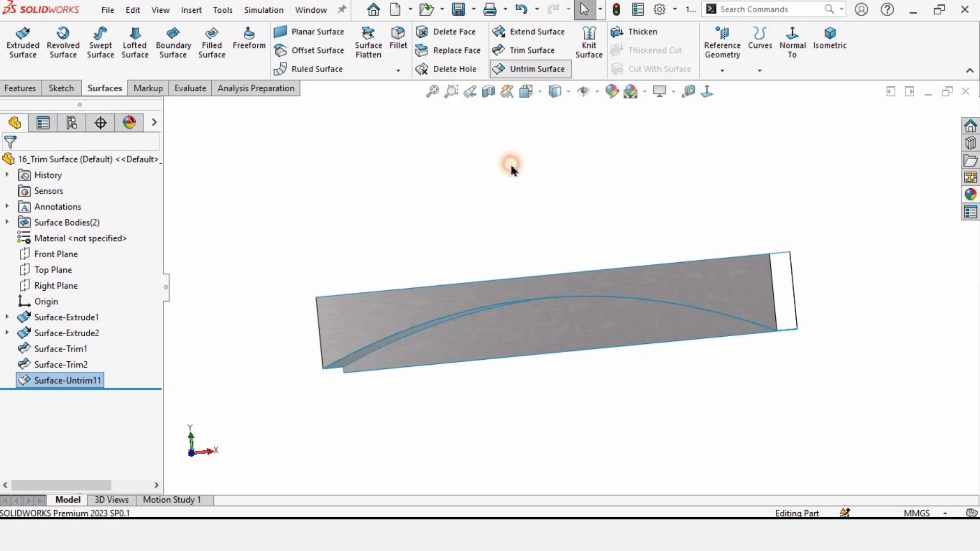
pyautogui.click(474, 311)
pyautogui.moveTo(484, 324)
pyautogui.mouseDown(button='middle')
pyautogui.moveTo(517, 289)
pyautogui.moveTo(565, 267)
pyautogui.moveTo(528, 285)
pyautogui.mouseUp(button='middle')
pyautogui.click(12, 164)
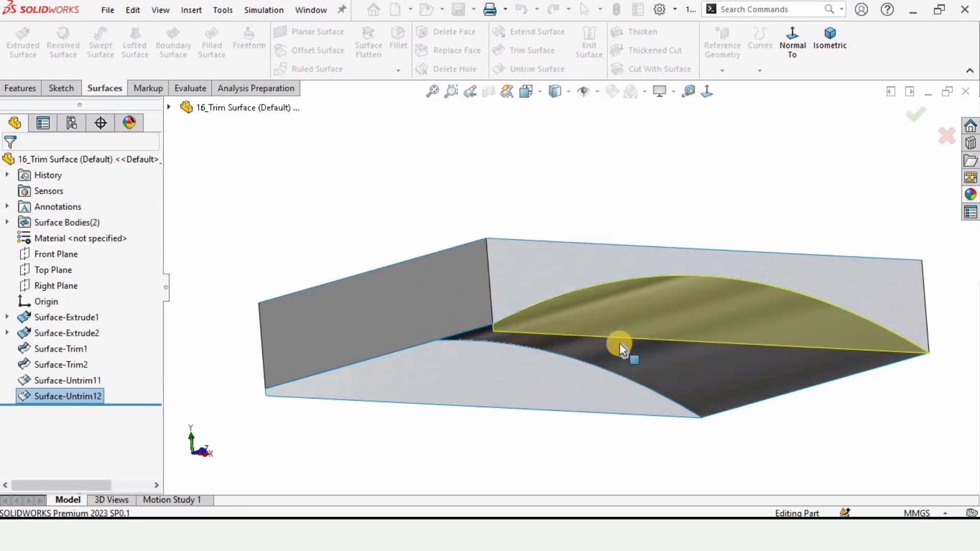